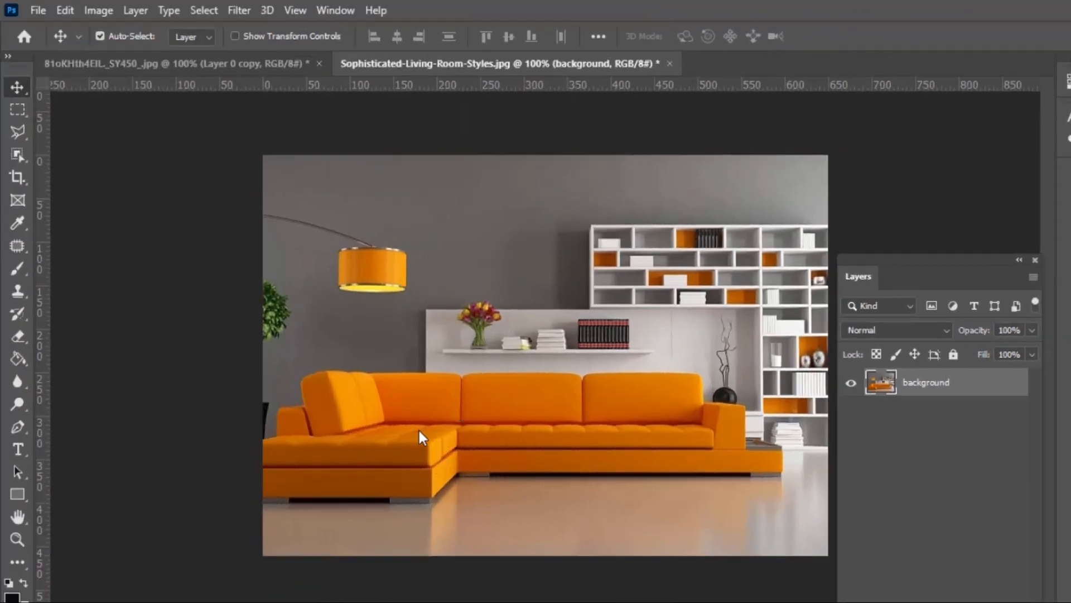
Select the orange sofa with the Object Selection tool in Lasso mode
{"action": "left_click", "coordinate": [15, 156]}
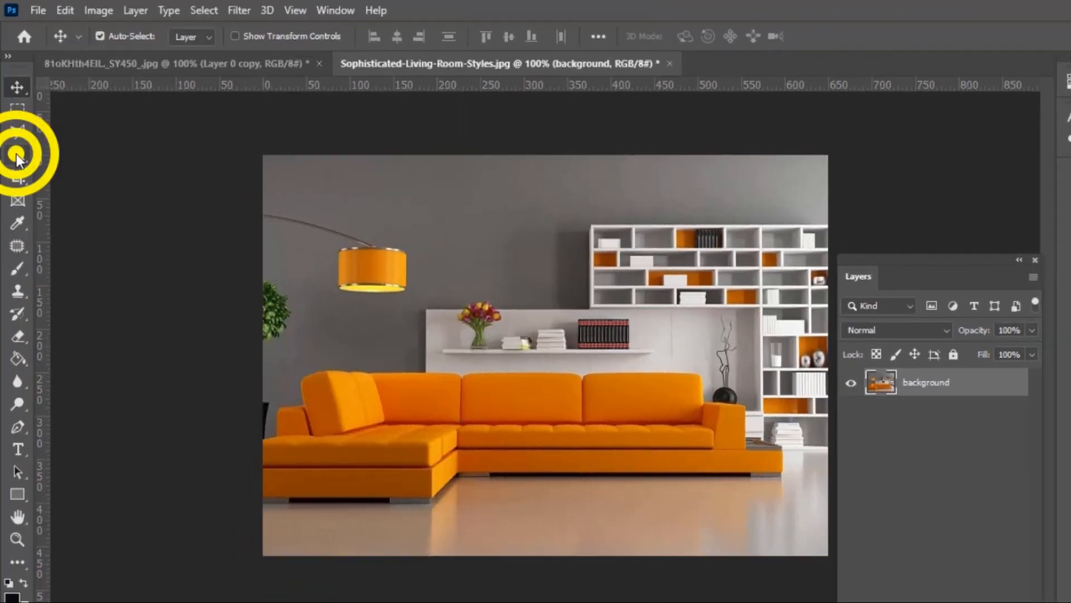
{"action": "left_click", "coordinate": [99, 154]}
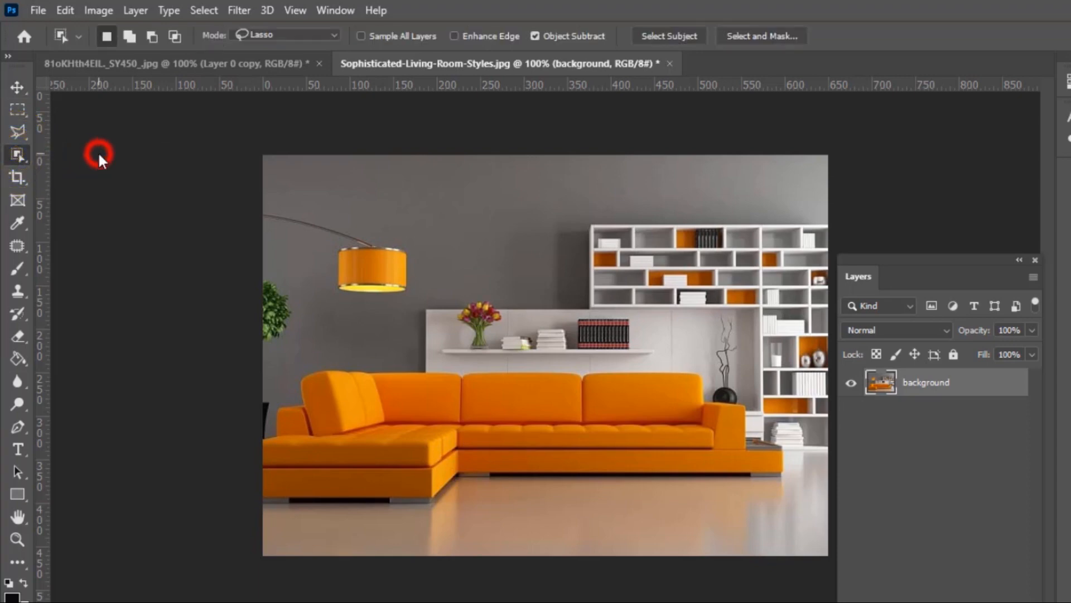
{"action": "left_click", "coordinate": [331, 36]}
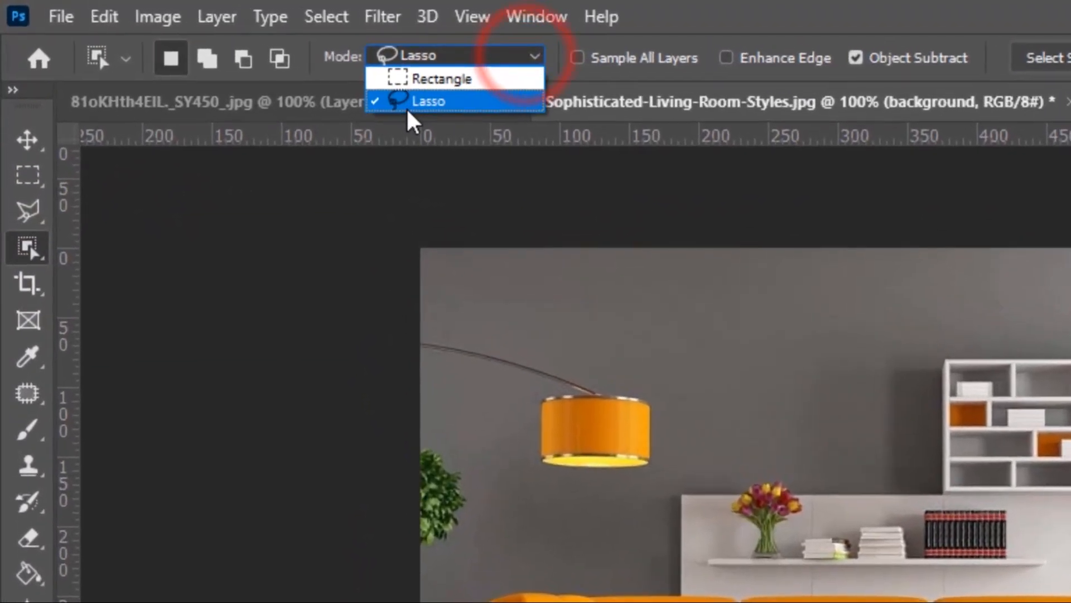
{"action": "left_click", "coordinate": [272, 63]}
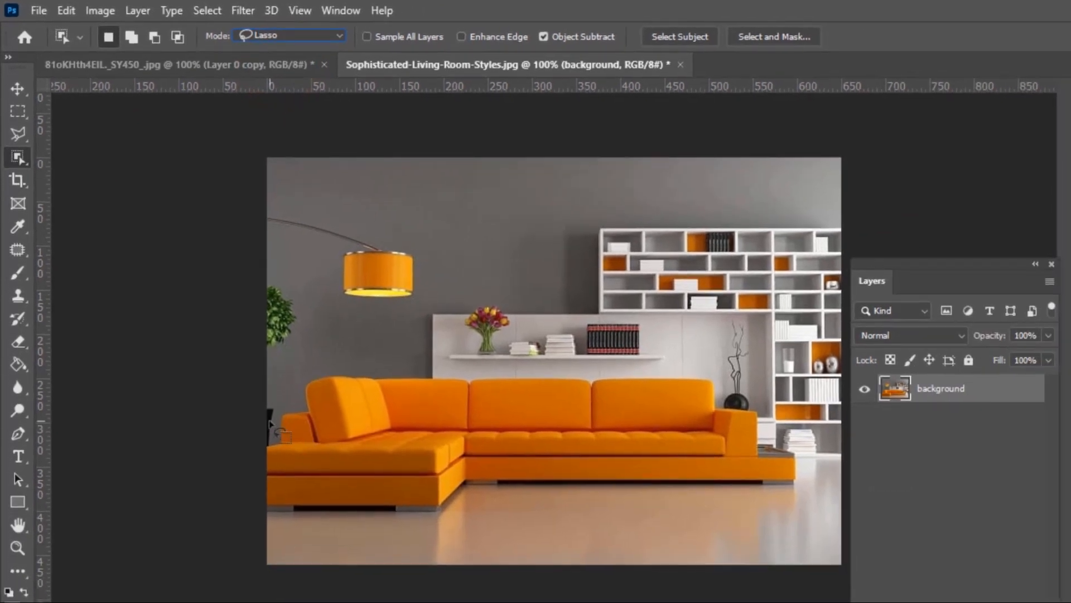
{"action": "mouse_move", "coordinate": [277, 419]}
{"action": "left_mouse_down"}
{"action": "mouse_move", "coordinate": [309, 375]}
{"action": "mouse_move", "coordinate": [339, 369]}
{"action": "mouse_move", "coordinate": [705, 375]}
{"action": "mouse_move", "coordinate": [727, 405]}
{"action": "mouse_move", "coordinate": [796, 450]}
{"action": "mouse_move", "coordinate": [813, 487]}
{"action": "mouse_move", "coordinate": [619, 503]}
{"action": "mouse_move", "coordinate": [484, 495]}
{"action": "mouse_move", "coordinate": [432, 519]}
{"action": "mouse_move", "coordinate": [270, 521]}
{"action": "mouse_move", "coordinate": [281, 428]}
{"action": "left_mouse_up"}
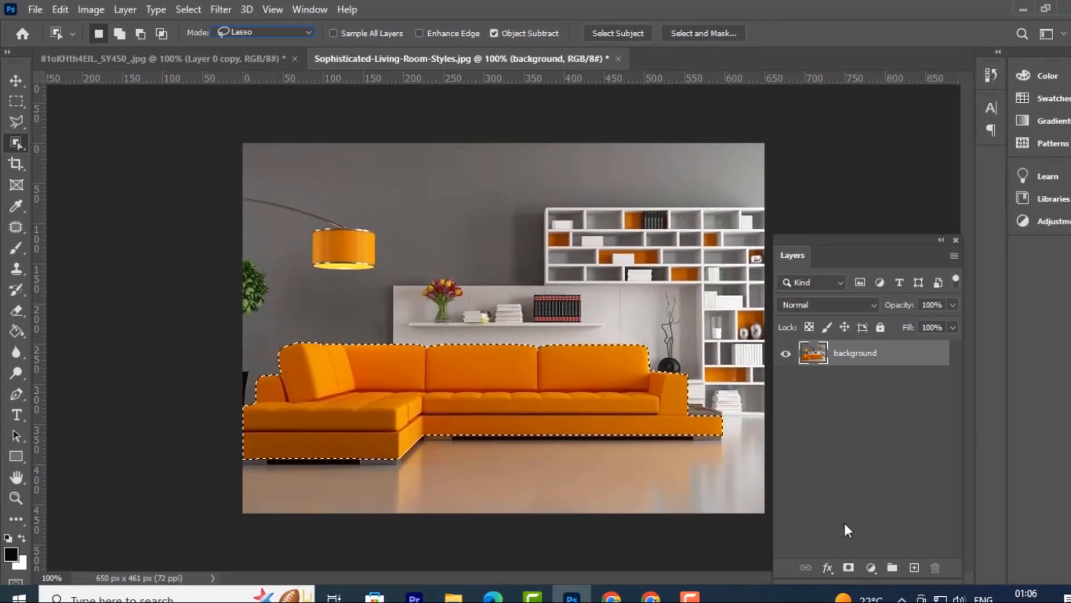
Add a Hue/Saturation adjustment layer for the selected sofa, with Colorize on, hue 248 and saturation 62
{"action": "left_click", "coordinate": [871, 567]}
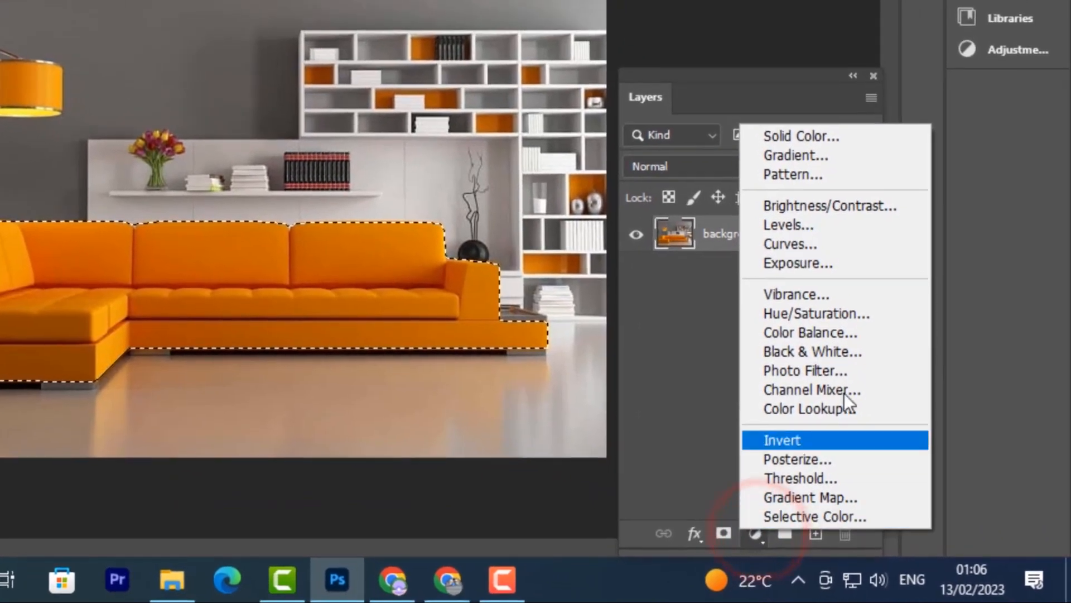
{"action": "left_click", "coordinate": [855, 323]}
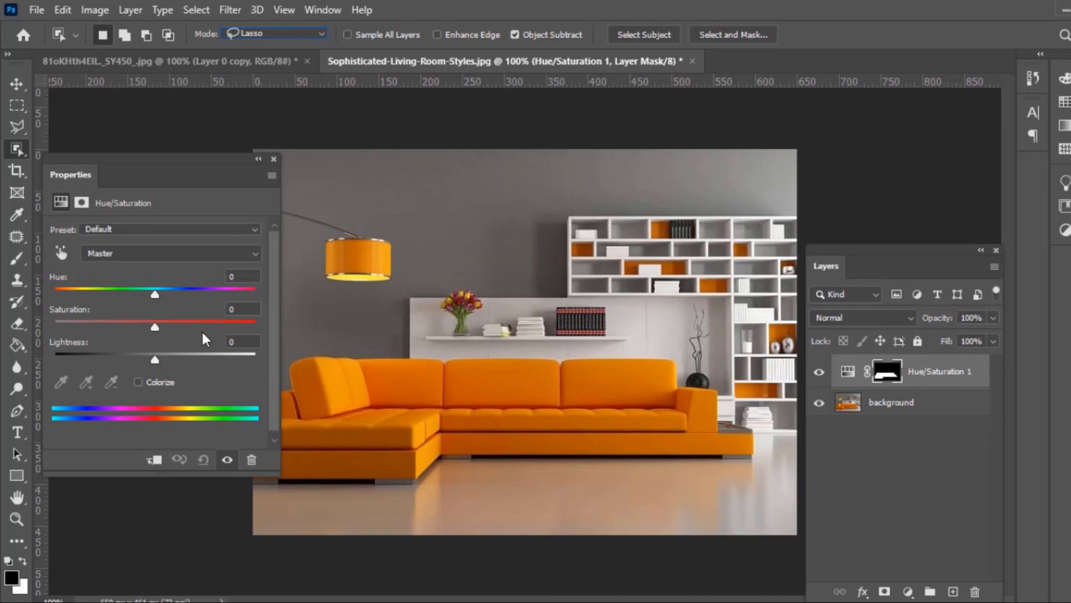
{"action": "left_click", "coordinate": [139, 381]}
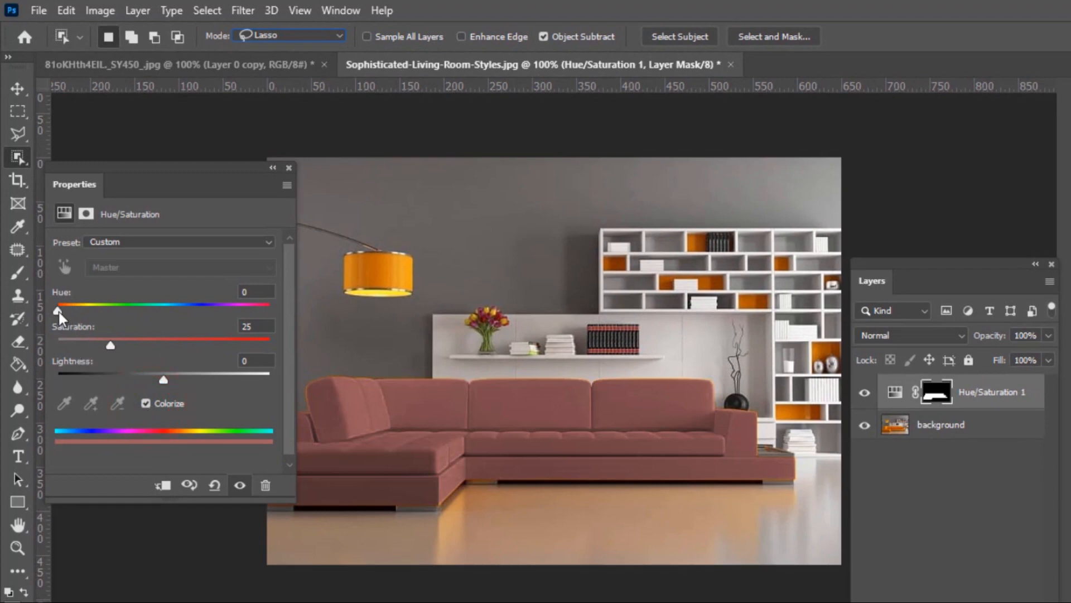
{"action": "left_click_drag", "start_coordinate": [57, 310], "coordinate": [203, 326]}
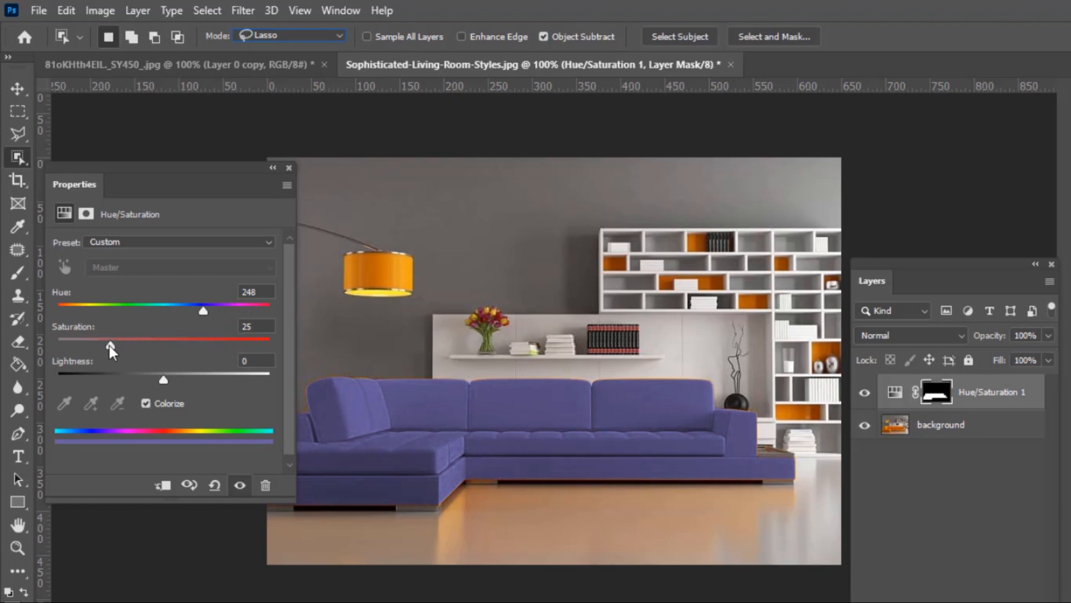
{"action": "left_click_drag", "start_coordinate": [111, 343], "coordinate": [176, 345]}
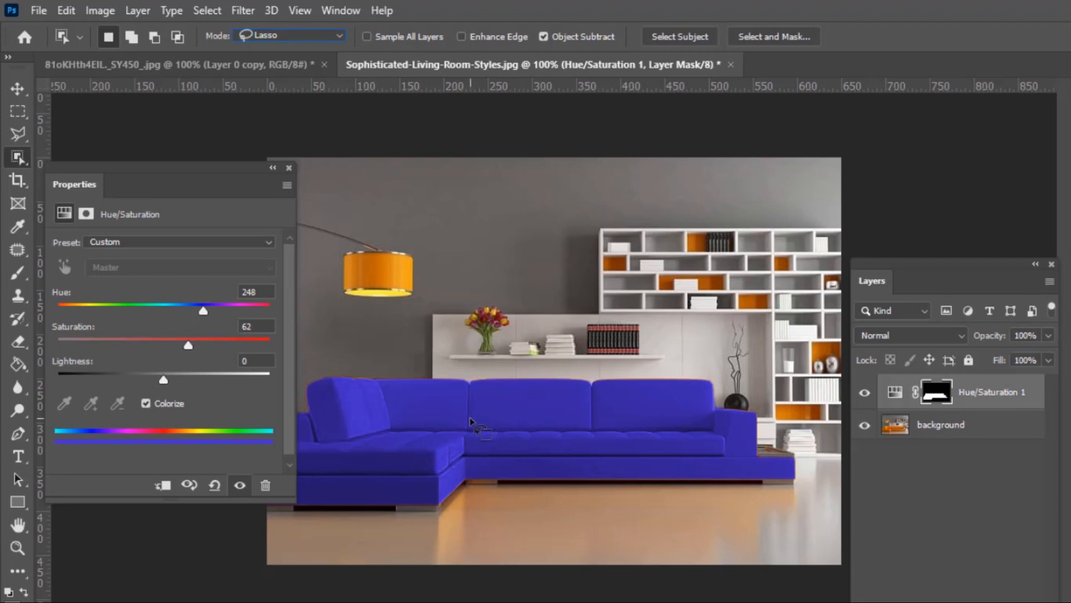
{"action": "left_click", "coordinate": [290, 168]}
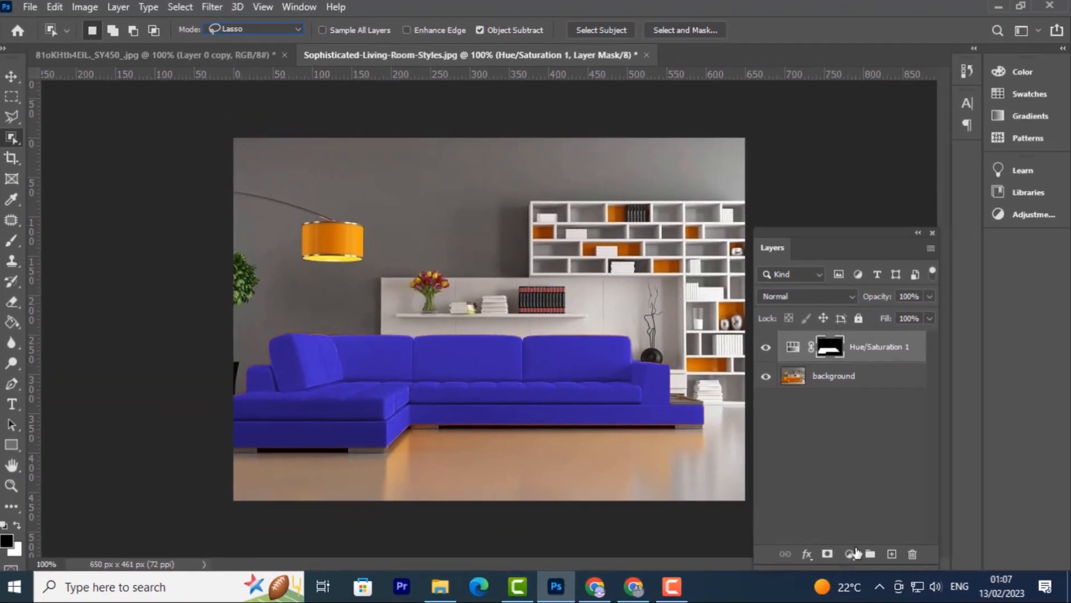
Add a Levels adjustment layer above the Hue/Saturation layer and try shifting its midtones
{"action": "left_click", "coordinate": [849, 554]}
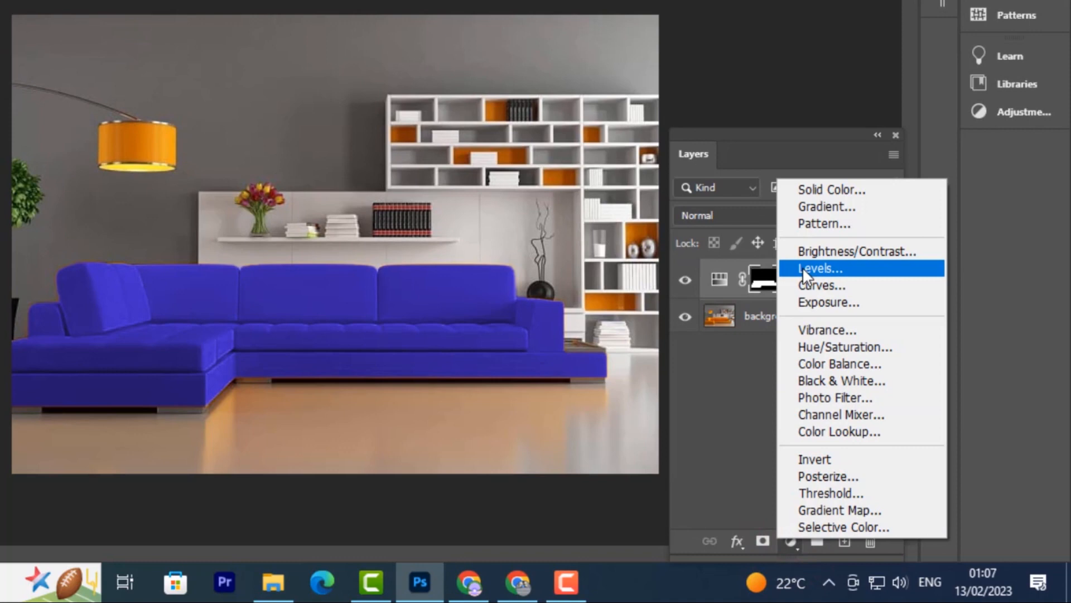
{"action": "left_click", "coordinate": [803, 266]}
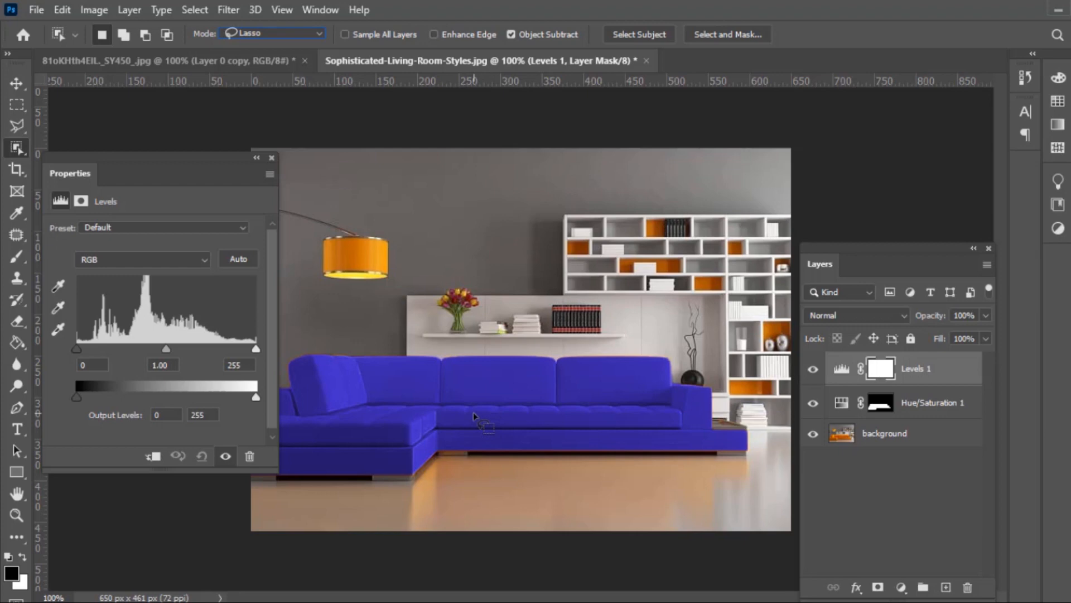
{"action": "left_click", "coordinate": [16, 84]}
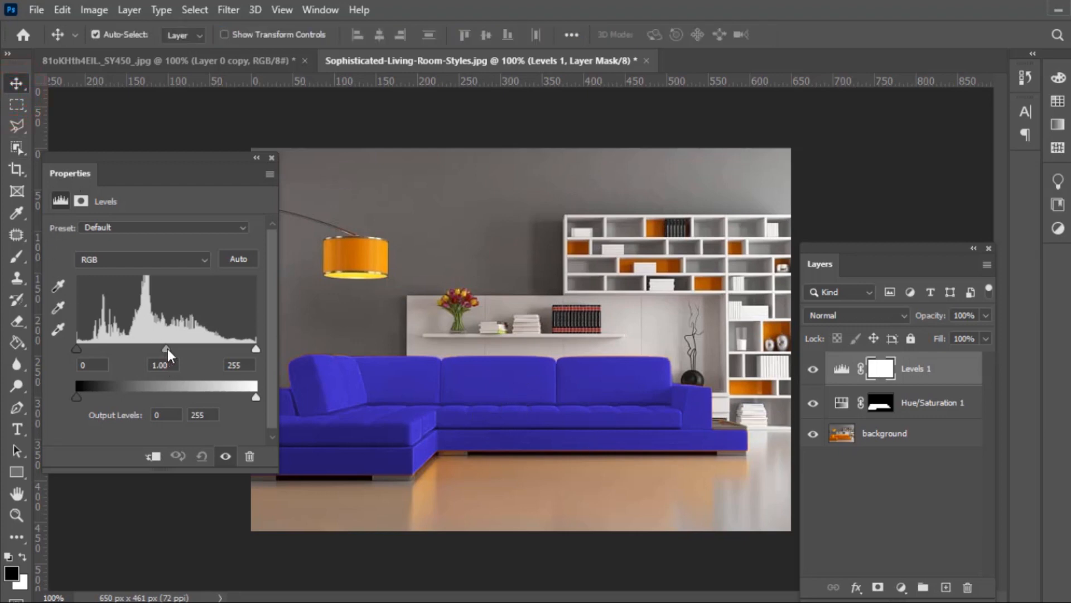
{"action": "mouse_move", "coordinate": [168, 350]}
{"action": "left_mouse_down"}
{"action": "mouse_move", "coordinate": [144, 357]}
{"action": "mouse_move", "coordinate": [211, 362]}
{"action": "mouse_move", "coordinate": [151, 368]}
{"action": "mouse_move", "coordinate": [186, 368]}
{"action": "mouse_move", "coordinate": [166, 369]}
{"action": "left_mouse_up"}
Group the Levels and Hue/Saturation adjustment layers and name the group "levels"
{"action": "left_click", "coordinate": [952, 402], "text": "shift"}
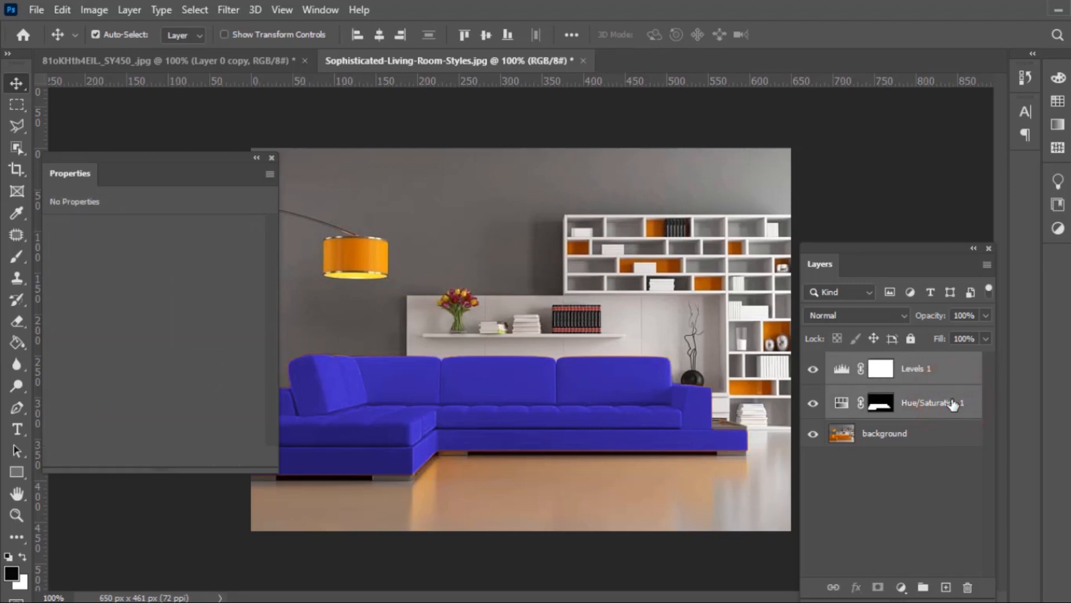
{"action": "key", "text": "ctrl+g"}
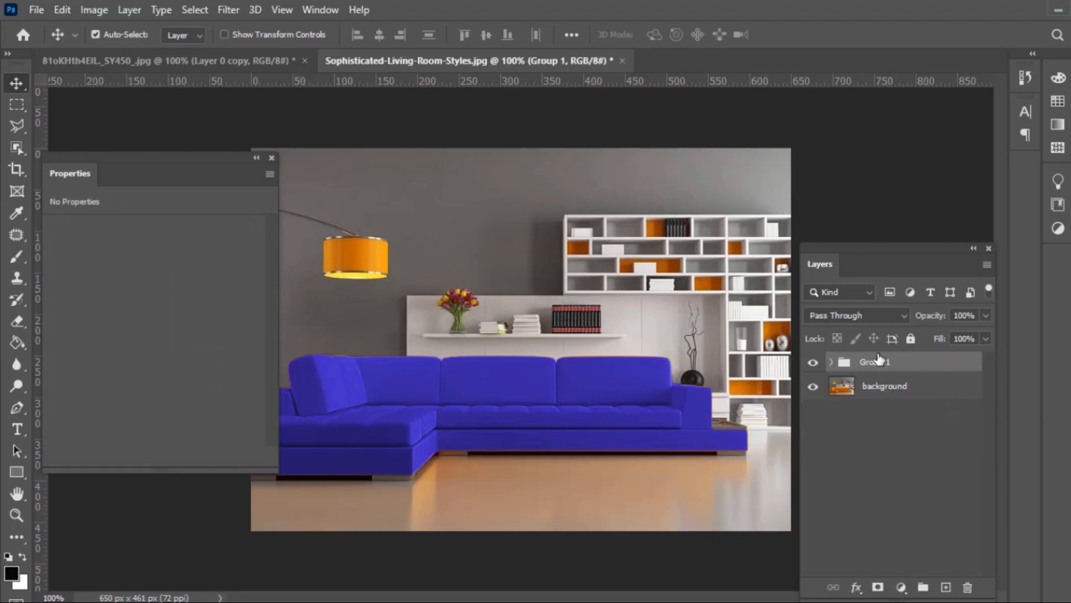
{"action": "double_click", "coordinate": [881, 363]}
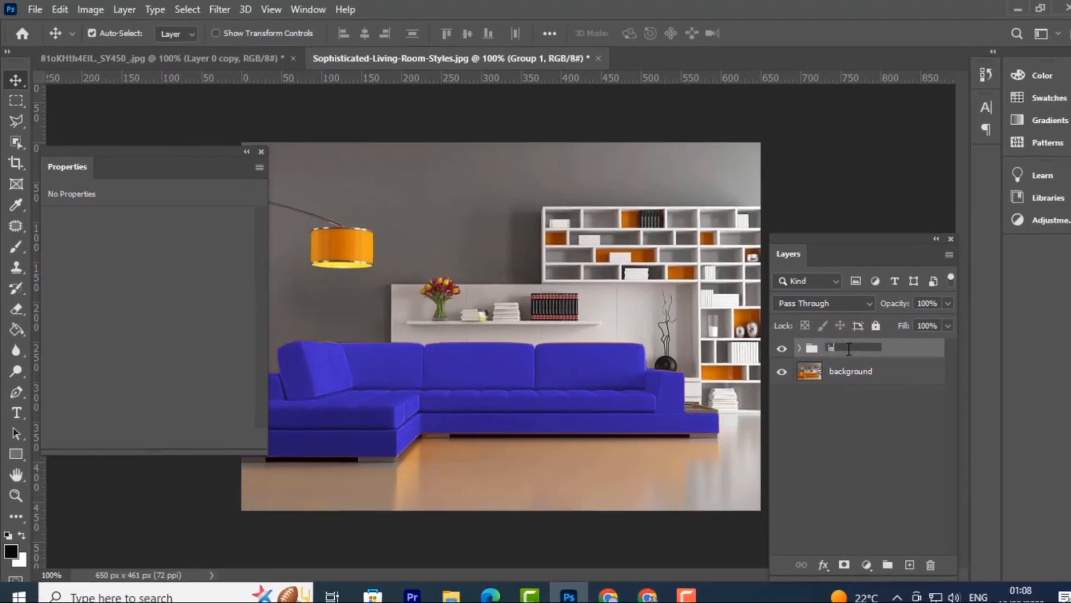
{"action": "type", "text": "leve"}
{"action": "type", "text": "l"}
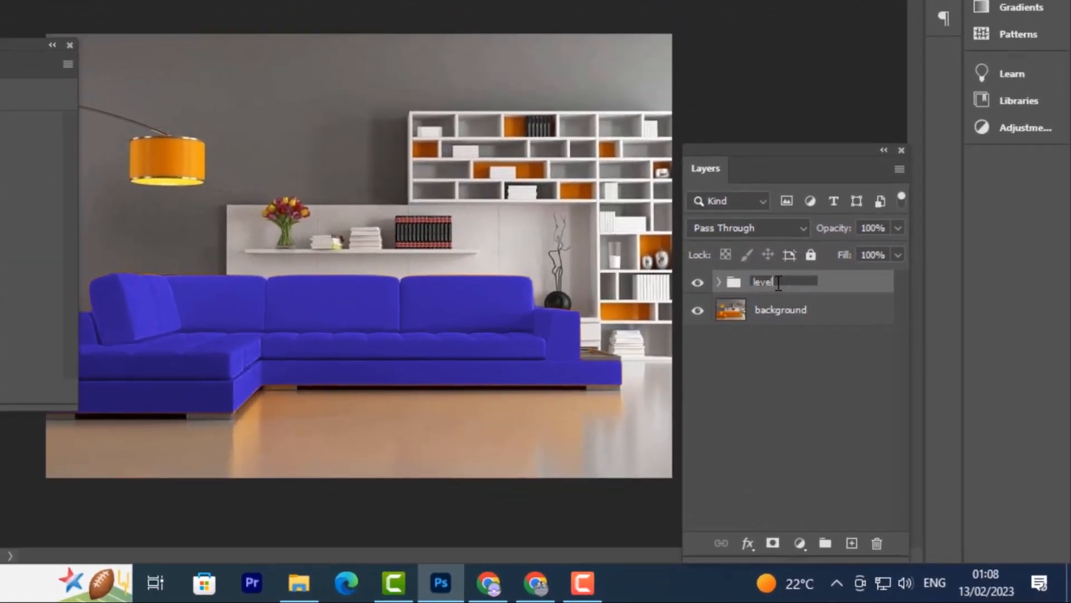
{"action": "type", "text": "s"}
{"action": "key", "text": "Return"}
Move the sofa-shaped layer mask from the Hue/Saturation layer to the levels group
{"action": "left_click", "coordinate": [719, 283]}
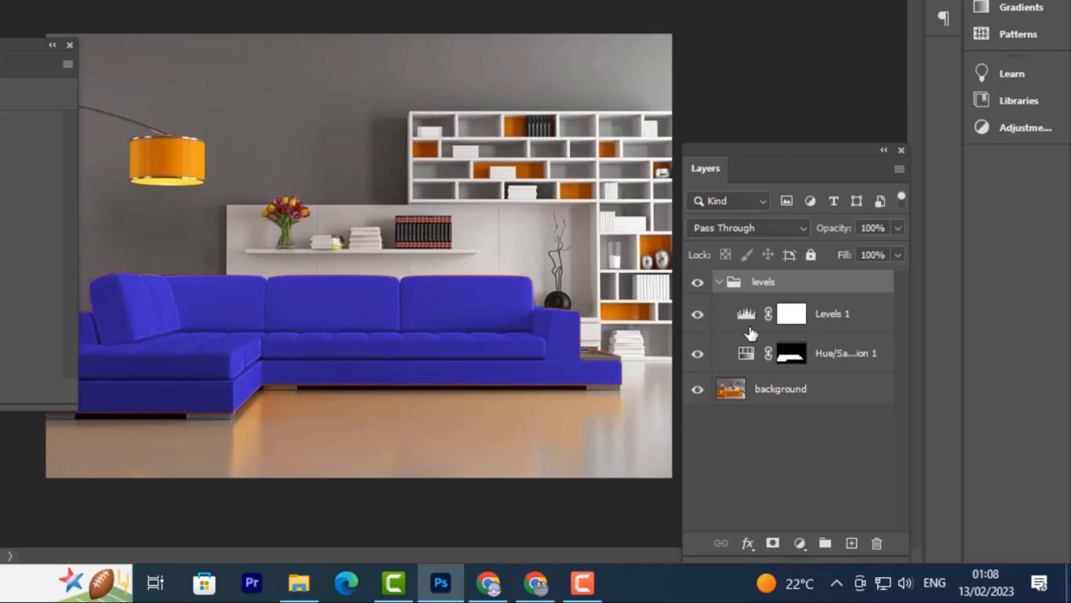
{"action": "left_click", "coordinate": [788, 357]}
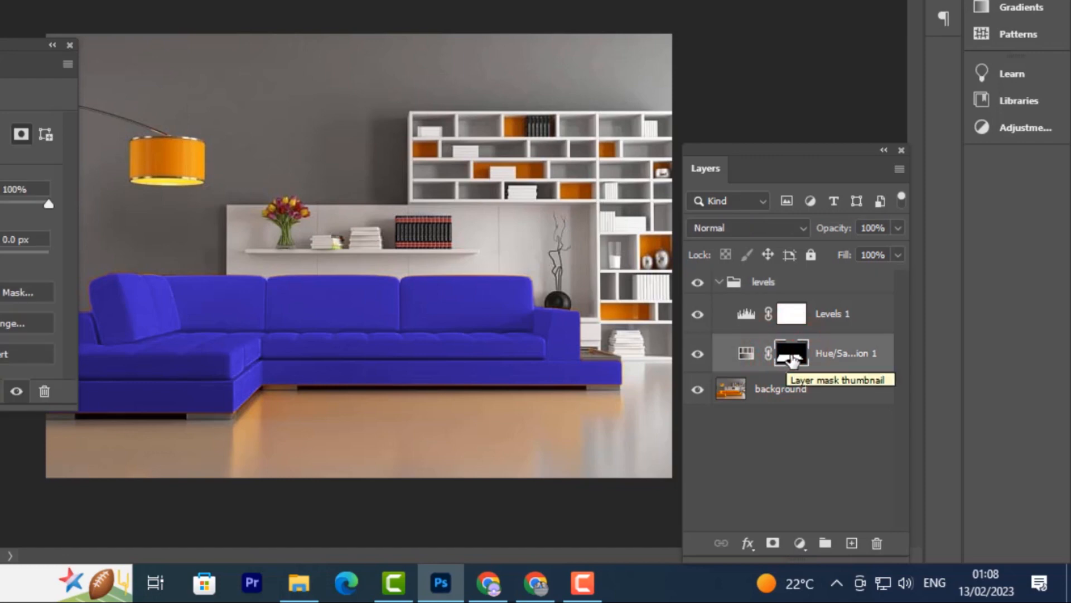
{"action": "left_click_drag", "start_coordinate": [788, 357], "coordinate": [792, 286]}
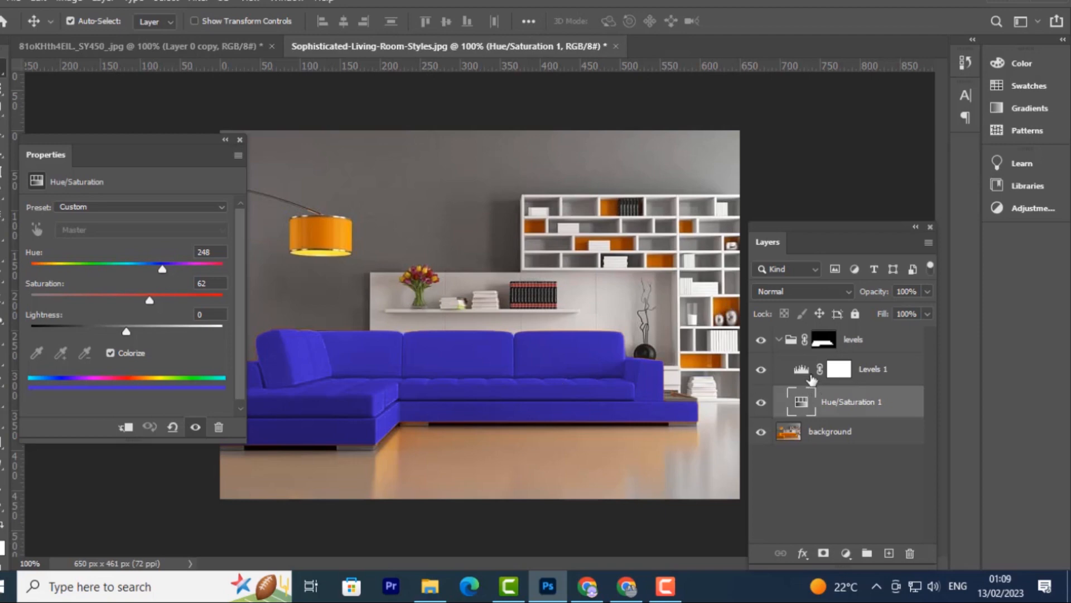
Set the Levels layer's input values to shadows 20, midtones 0.75 and highlights 231
{"action": "left_click", "coordinate": [803, 371]}
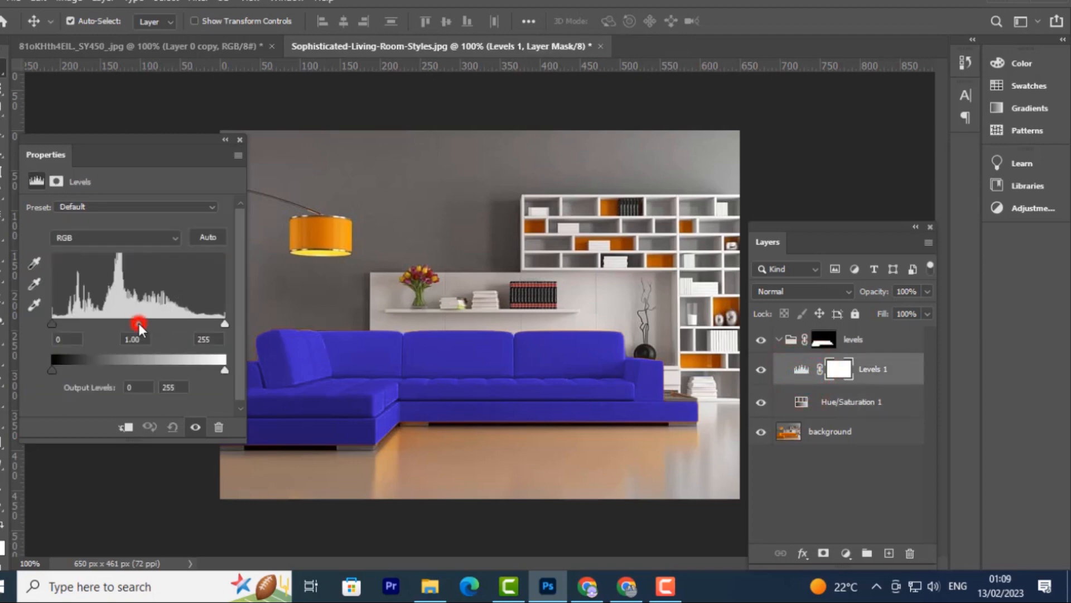
{"action": "left_click_drag", "start_coordinate": [138, 323], "coordinate": [177, 351]}
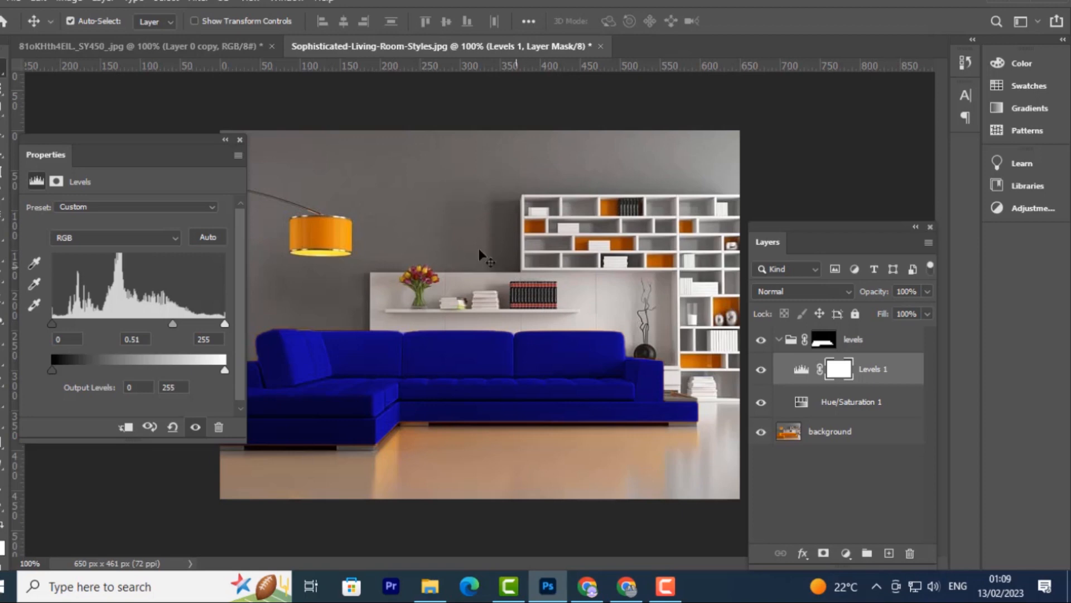
{"action": "mouse_move", "coordinate": [172, 330]}
{"action": "left_mouse_down"}
{"action": "mouse_move", "coordinate": [147, 327]}
{"action": "mouse_move", "coordinate": [157, 328]}
{"action": "left_mouse_up"}
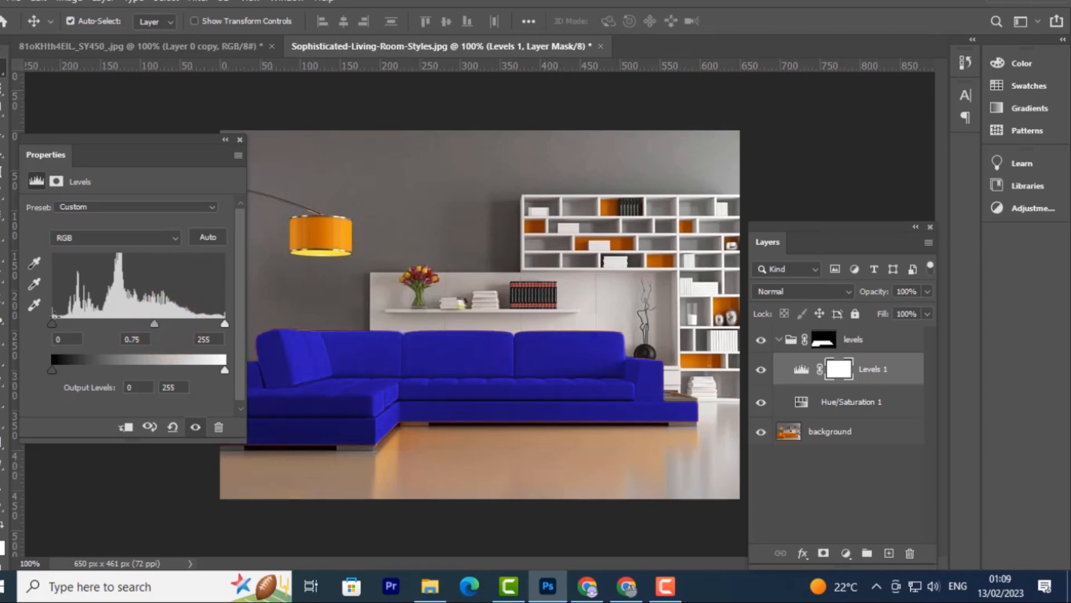
{"action": "left_click_drag", "start_coordinate": [52, 324], "coordinate": [67, 335]}
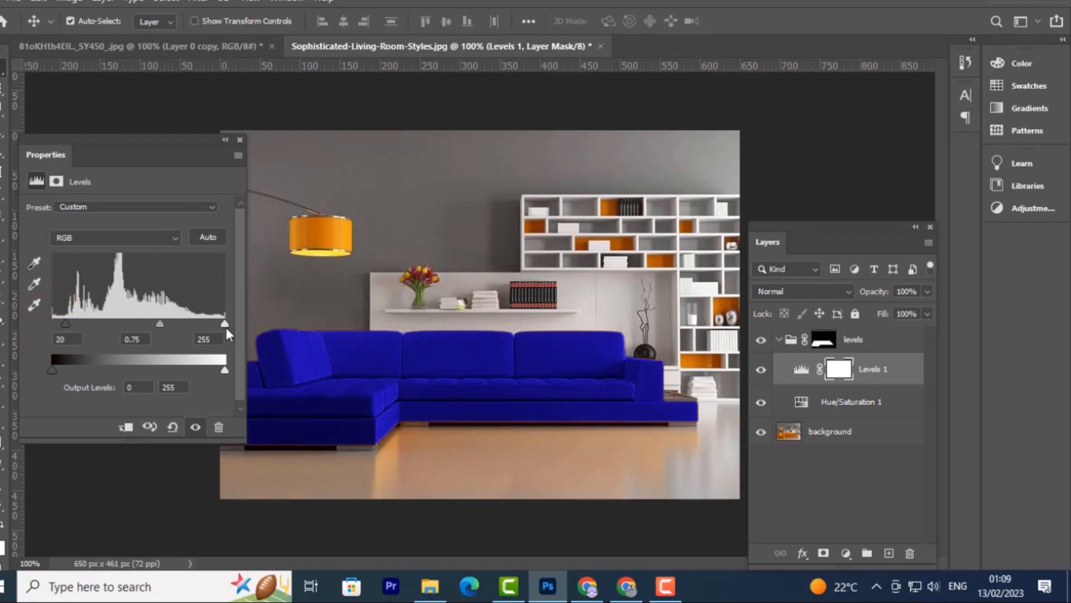
{"action": "left_click_drag", "start_coordinate": [225, 324], "coordinate": [212, 322]}
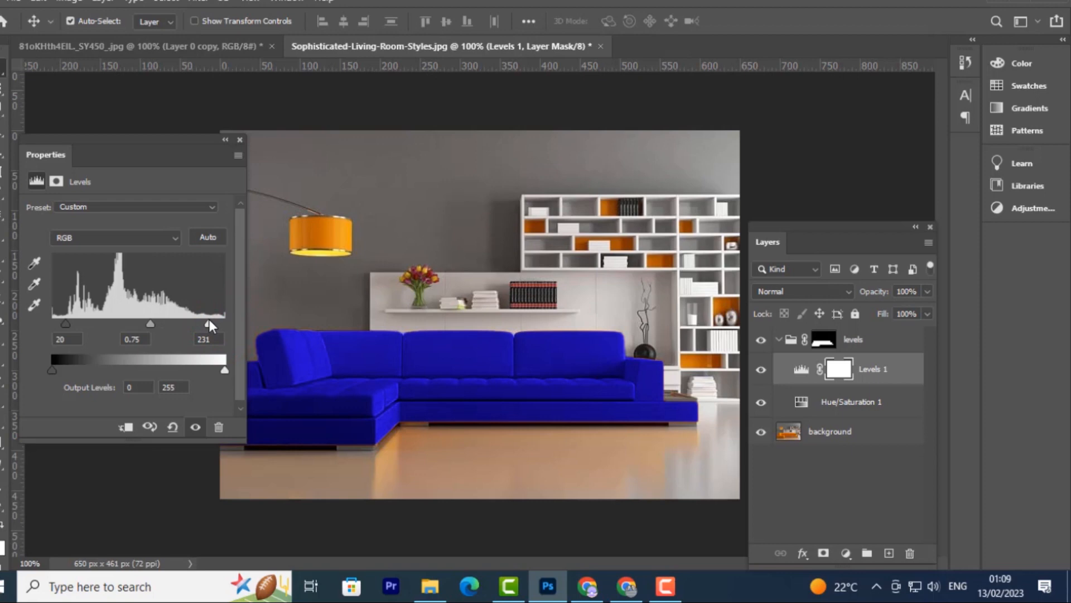
{"action": "left_click", "coordinate": [240, 140]}
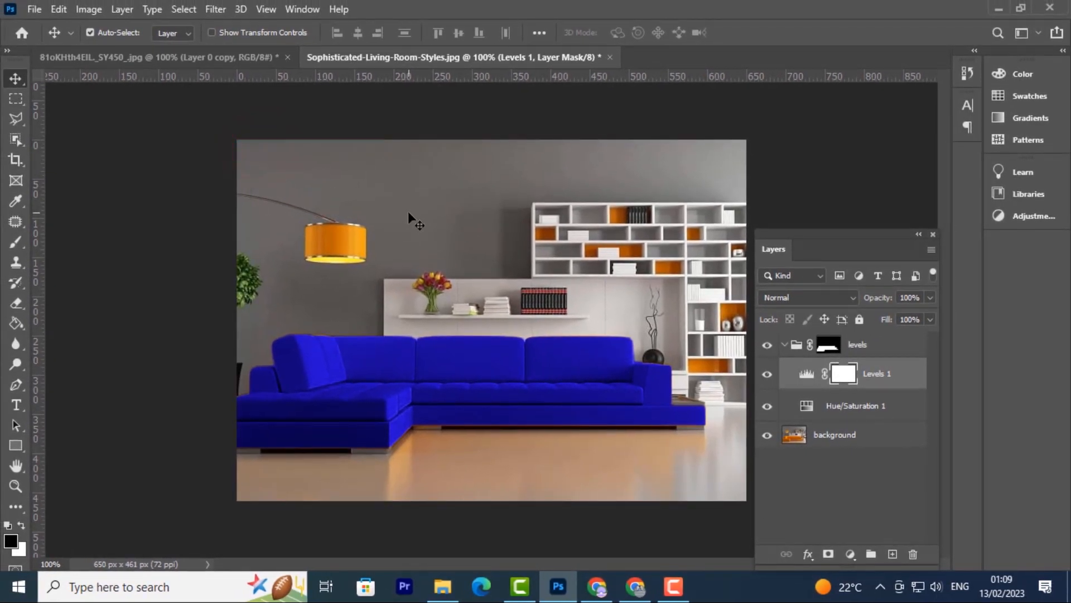